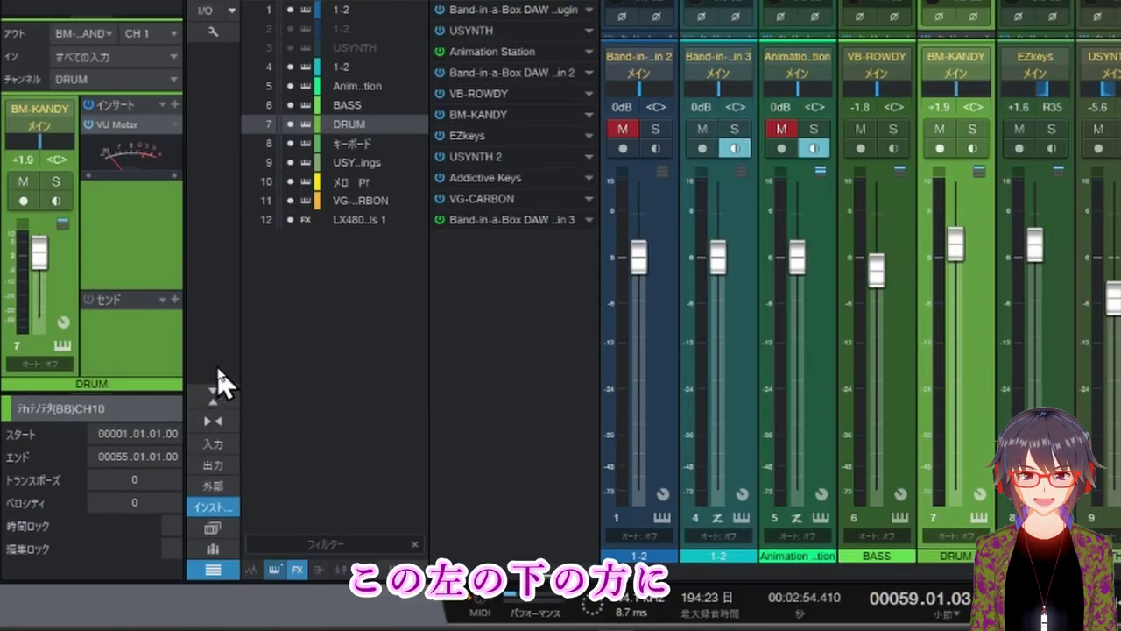
Step: Show the mixer's scene list and store the current mix as a new scene named 完成
left_click(214, 531)
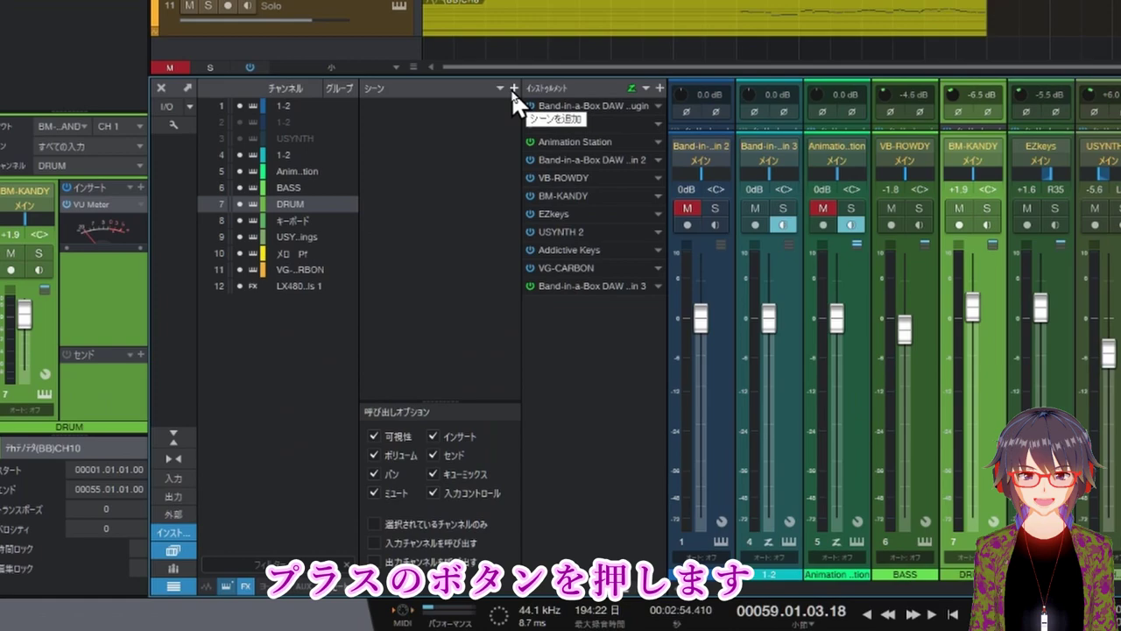
left_click(514, 88)
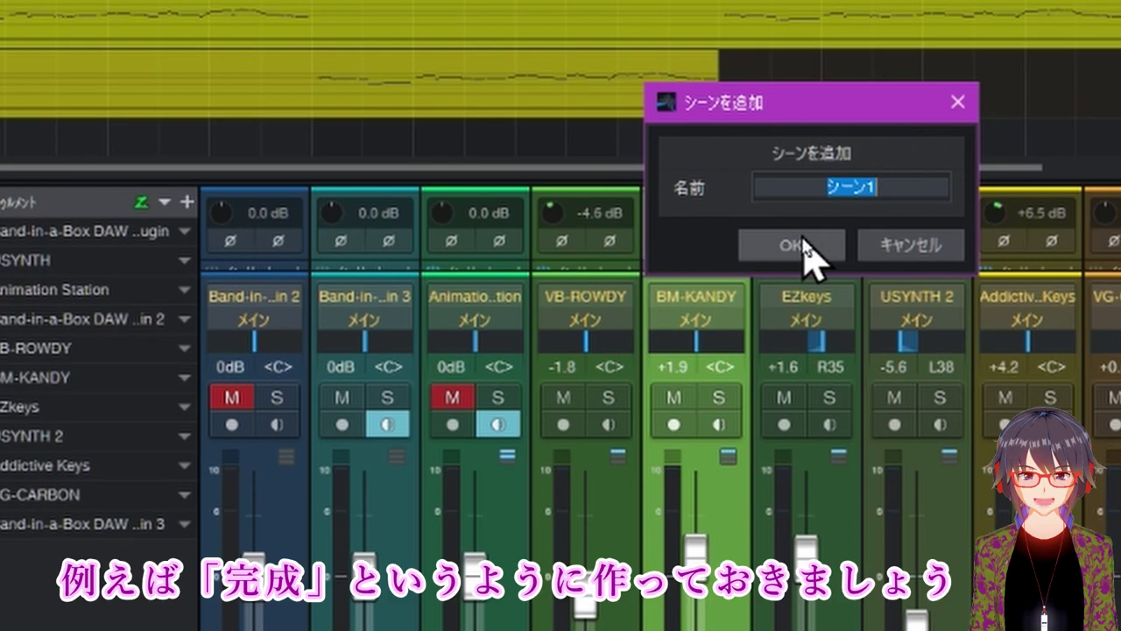
type("かんせ")
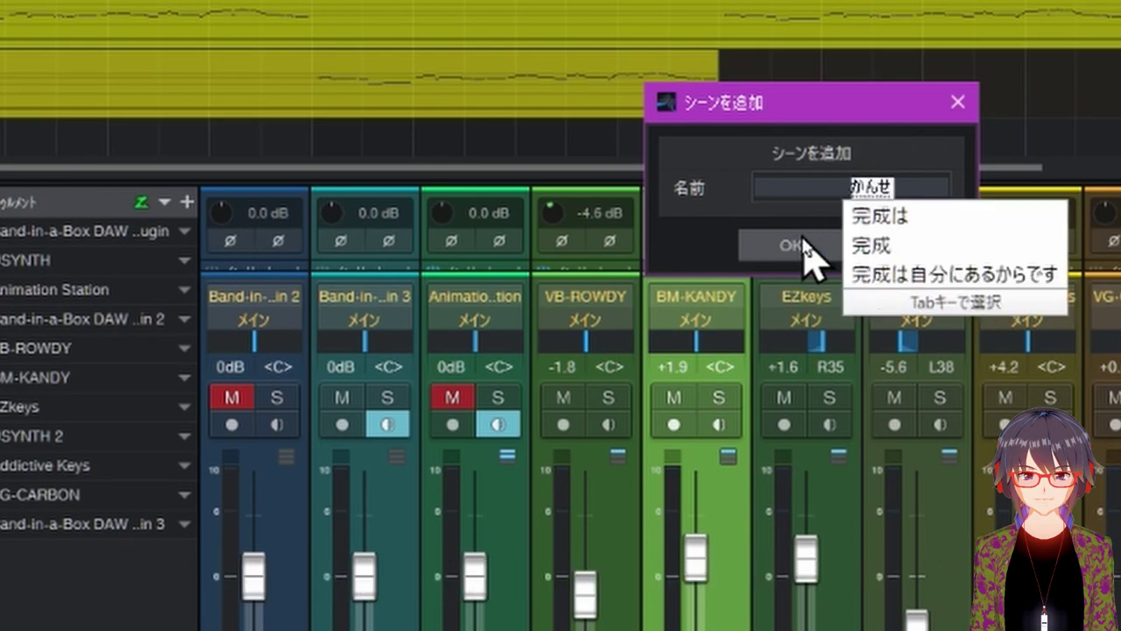
type("い")
key("space")
key("Return")
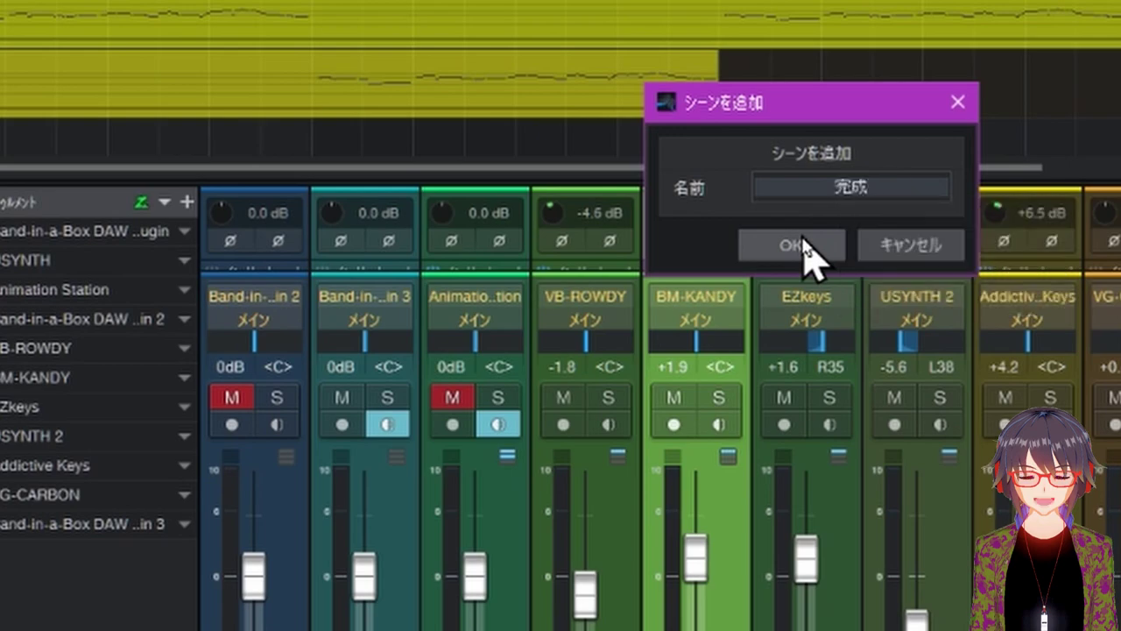
left_click(805, 249)
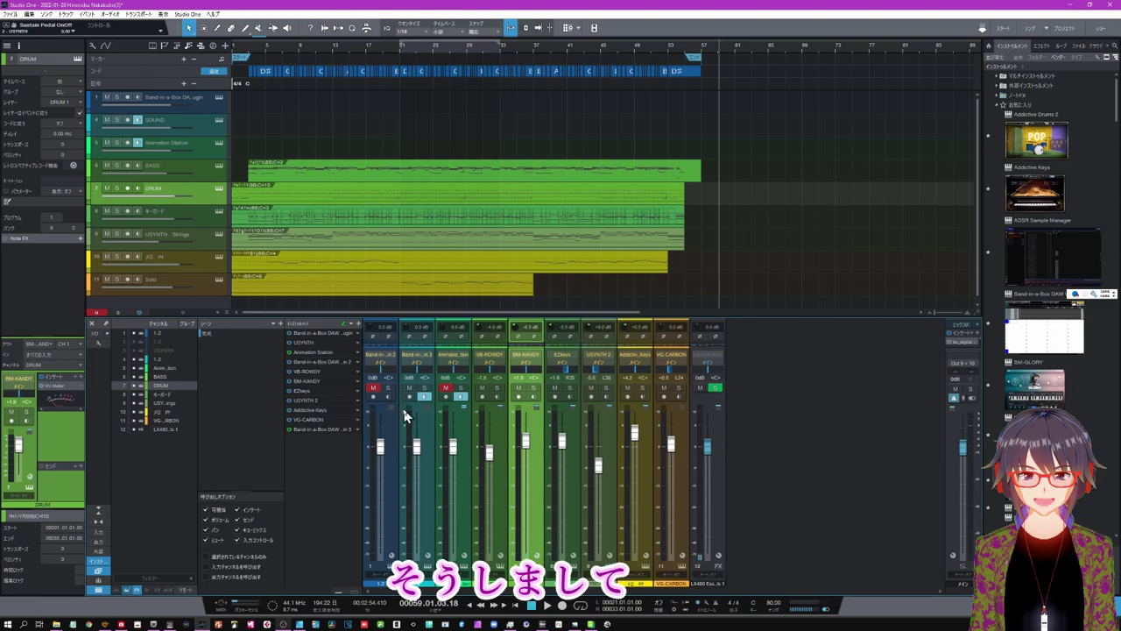
Step: Solo EZkeys, Addictive Keys and VB-ROWDY, and lower EZkeys to -2.9 dB, USYNTH 2 to -5.8 dB and Addictive Keys to +1.2 dB
left_click(570, 391)
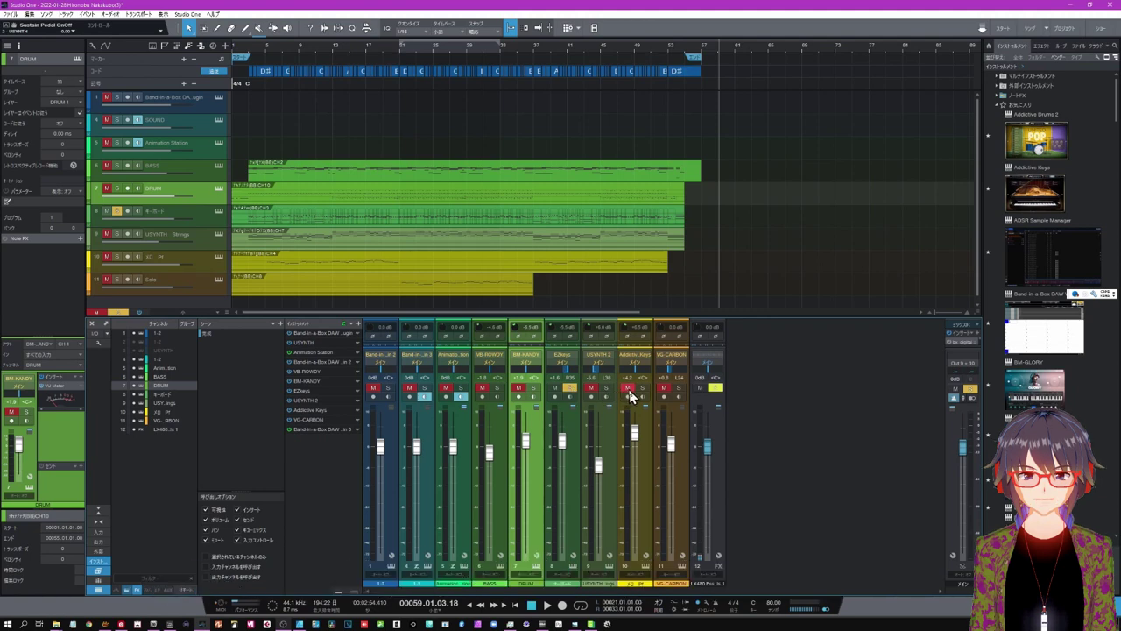
left_click(643, 389)
left_click(497, 389)
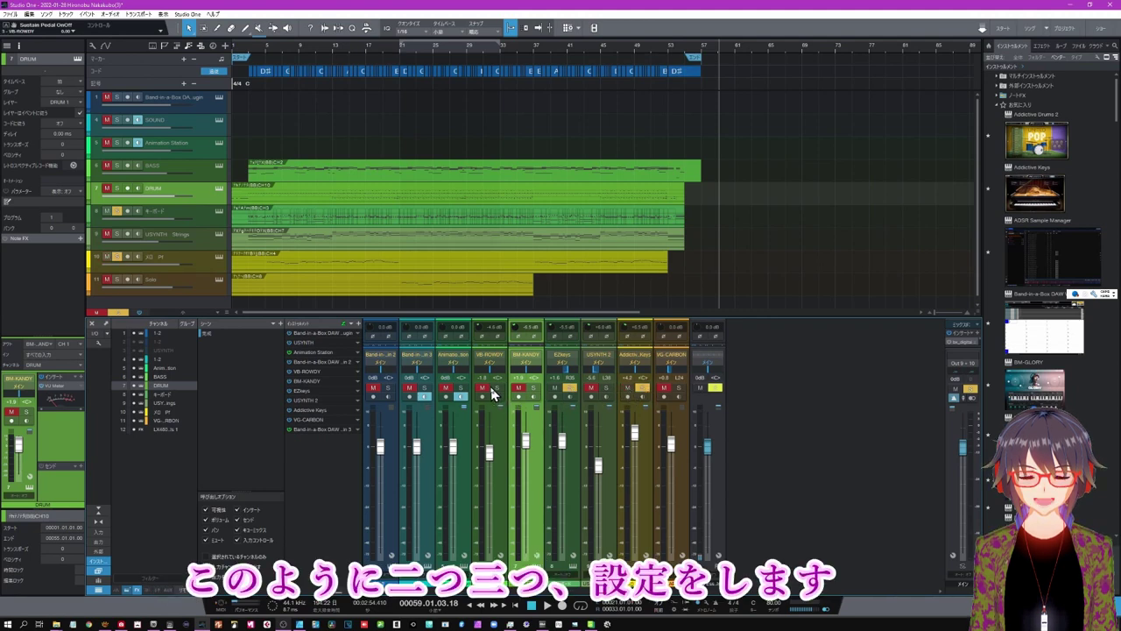
left_click(598, 465)
left_click_drag(562, 442, 561, 455)
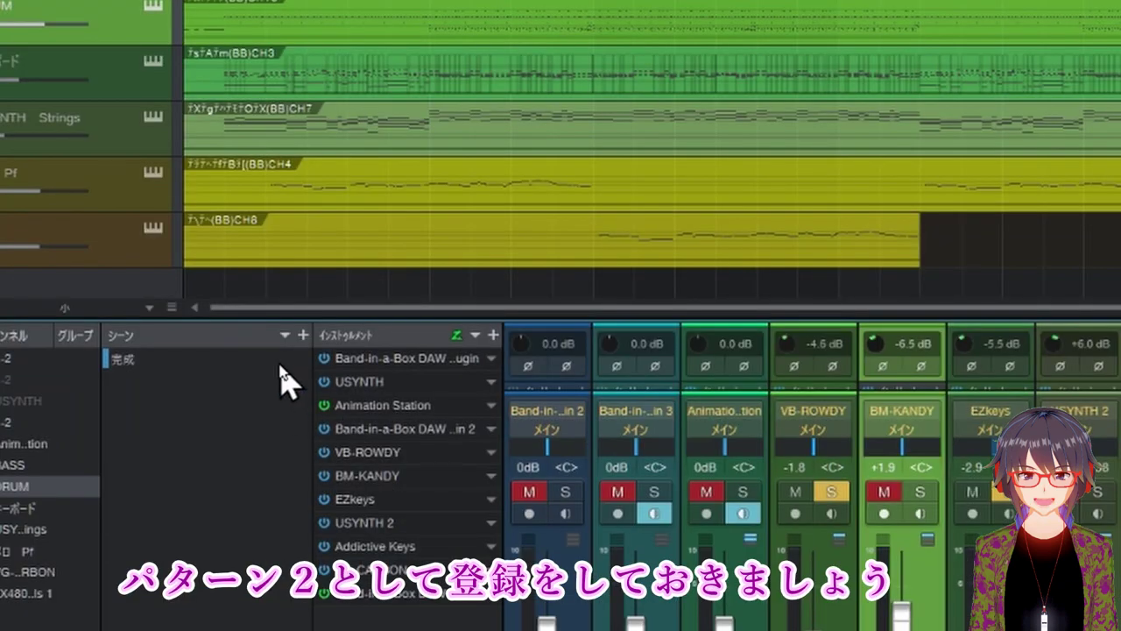
Step: Store the changed mix as a second scene named パターン2
left_click(302, 335)
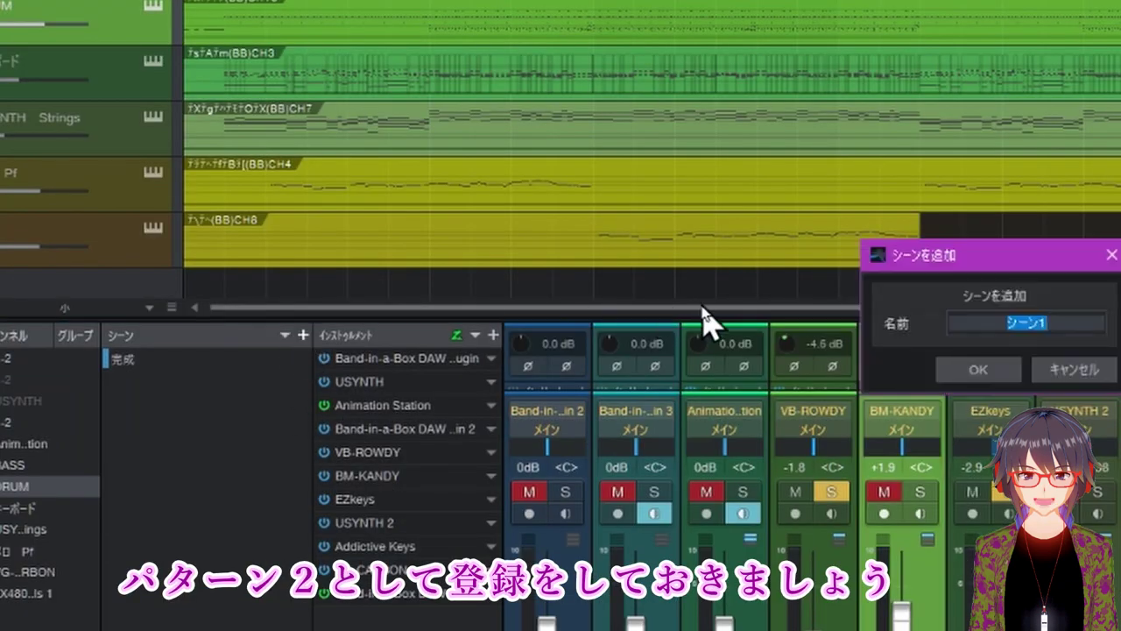
type("ぱた")
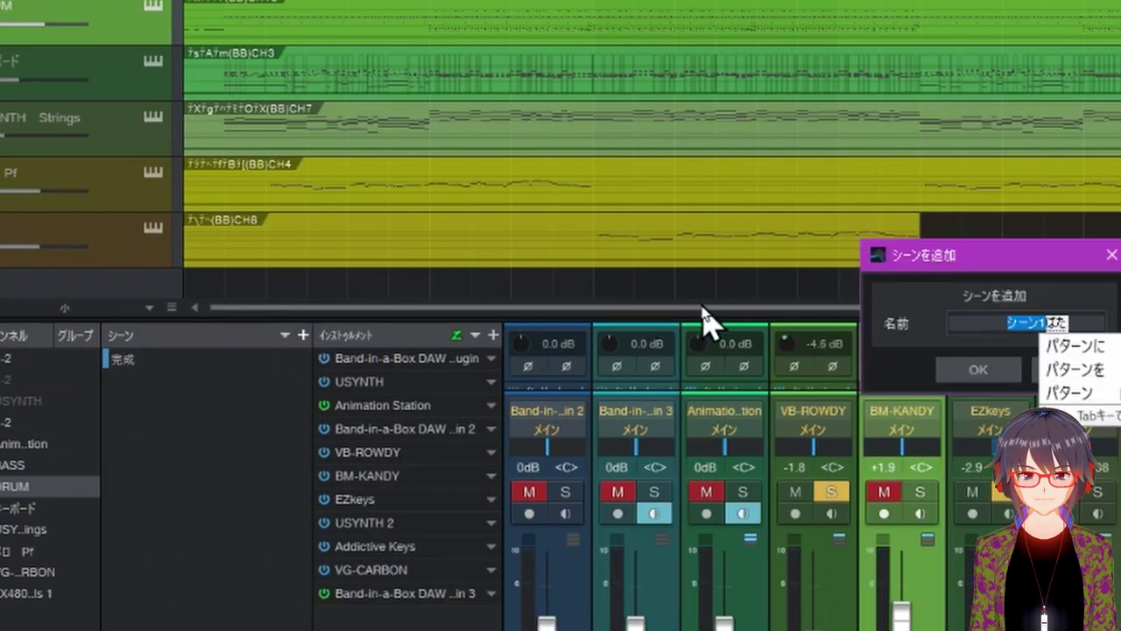
type("ーん")
key("space")
key("Return")
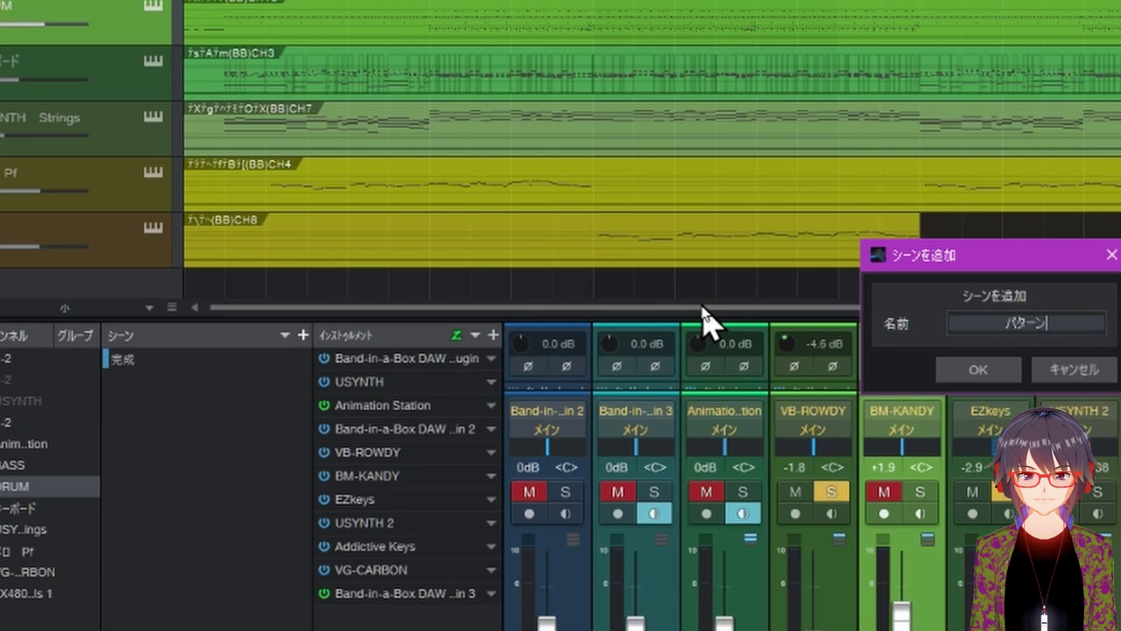
type("2")
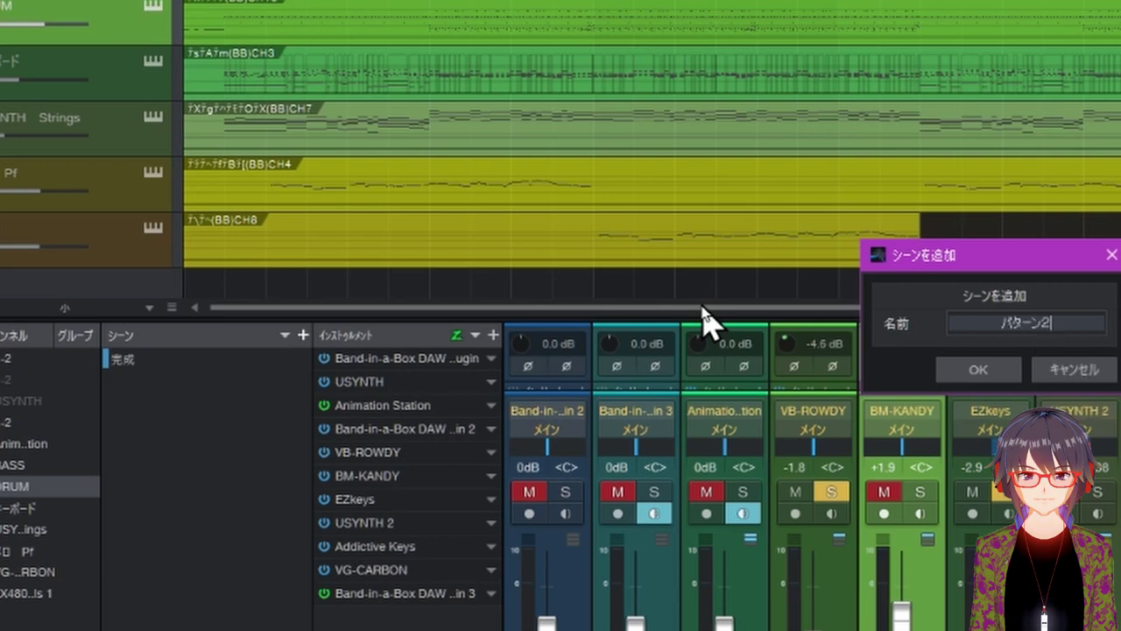
left_click(977, 370)
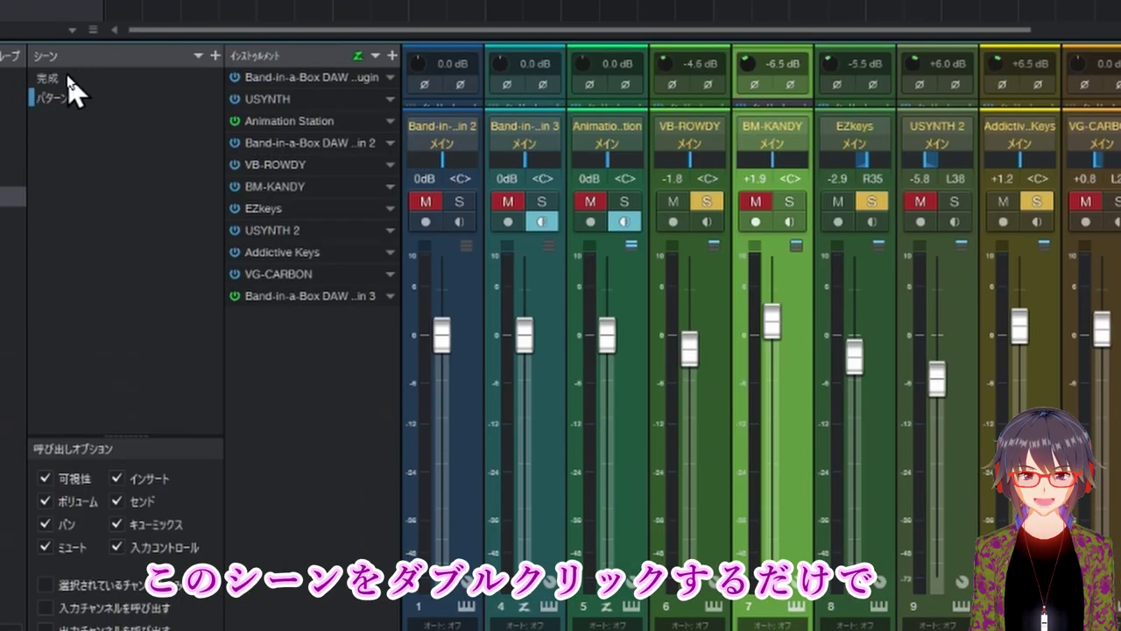
Step: Recall the 完成 scene and switch back to the パターン2 scene
left_click(68, 77)
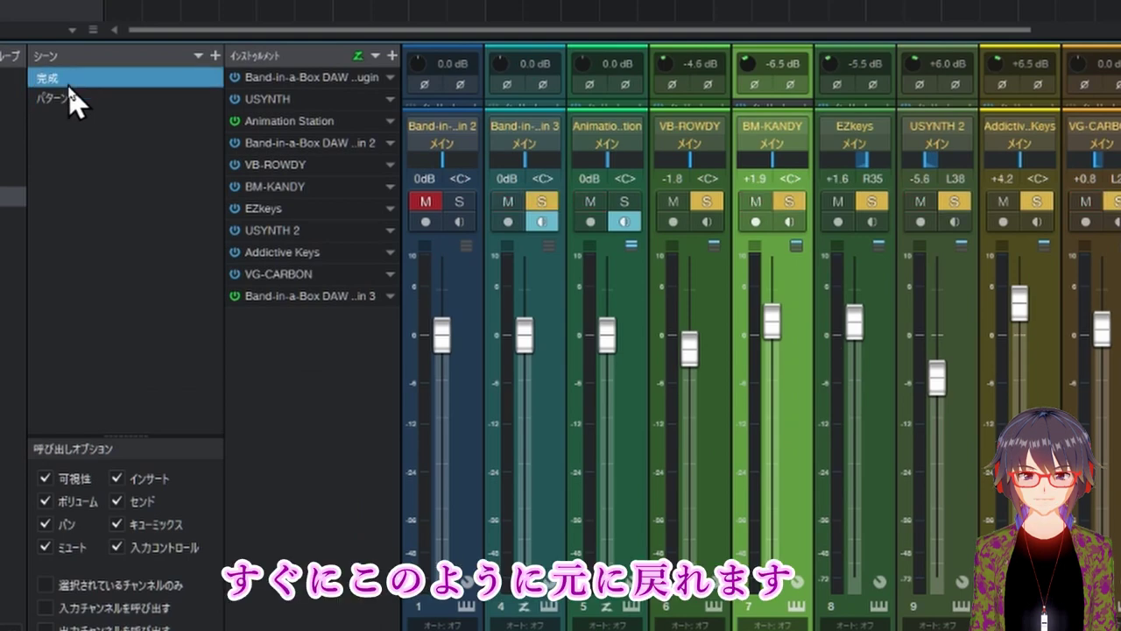
left_click(69, 99)
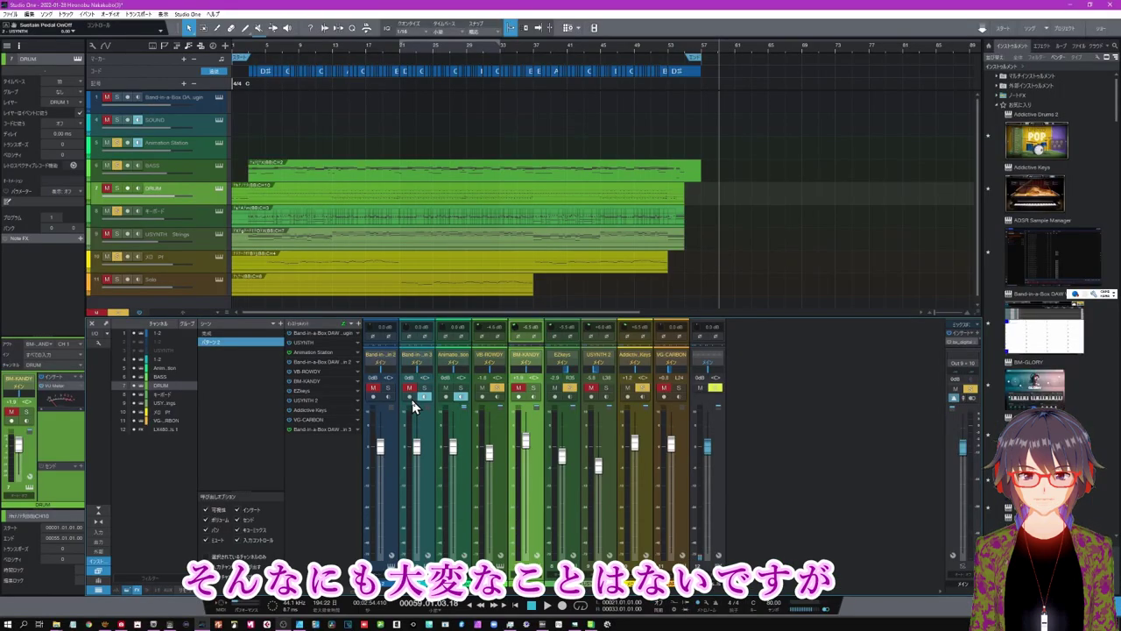
Step: Remove the solo from the EZkeys, Addictive Keys and VB-ROWDY channels
left_click(569, 391)
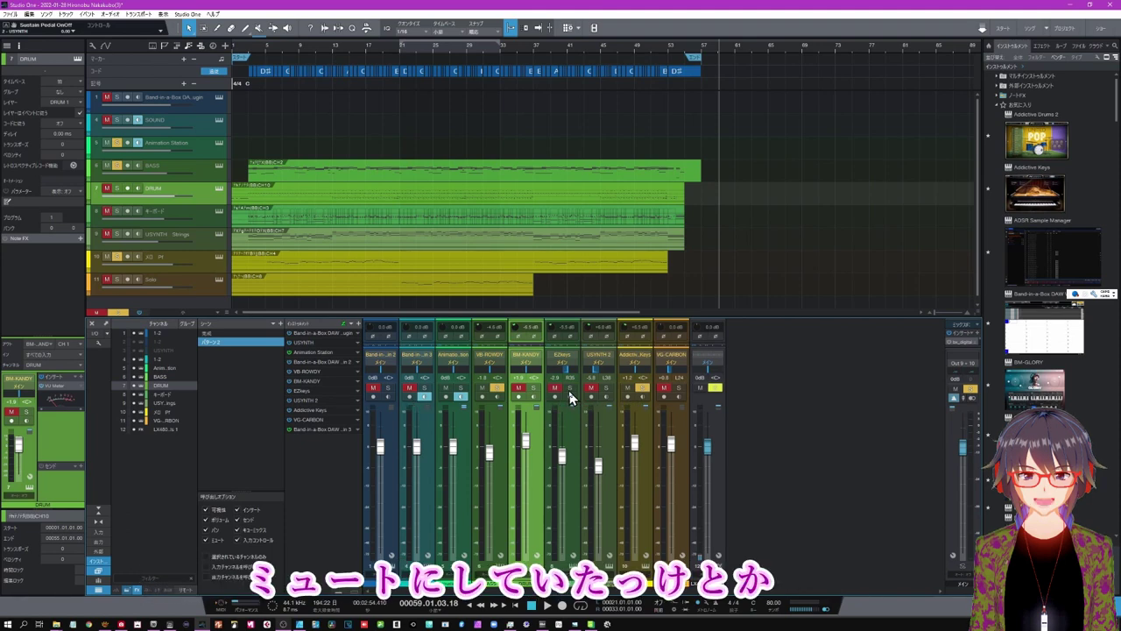
left_click(641, 391)
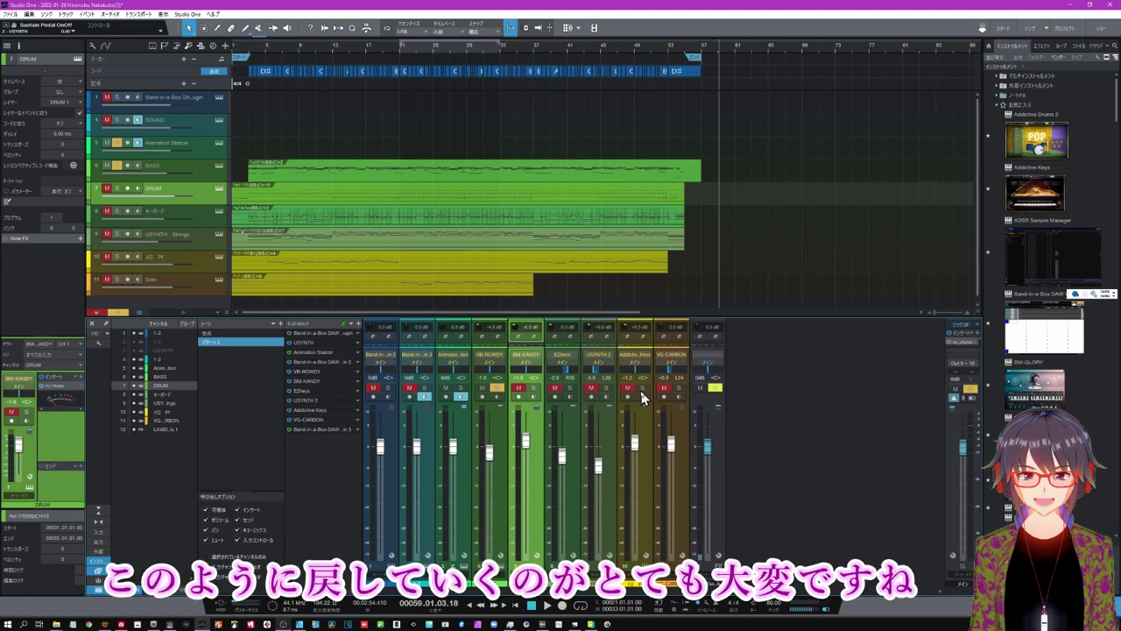
left_click(497, 388)
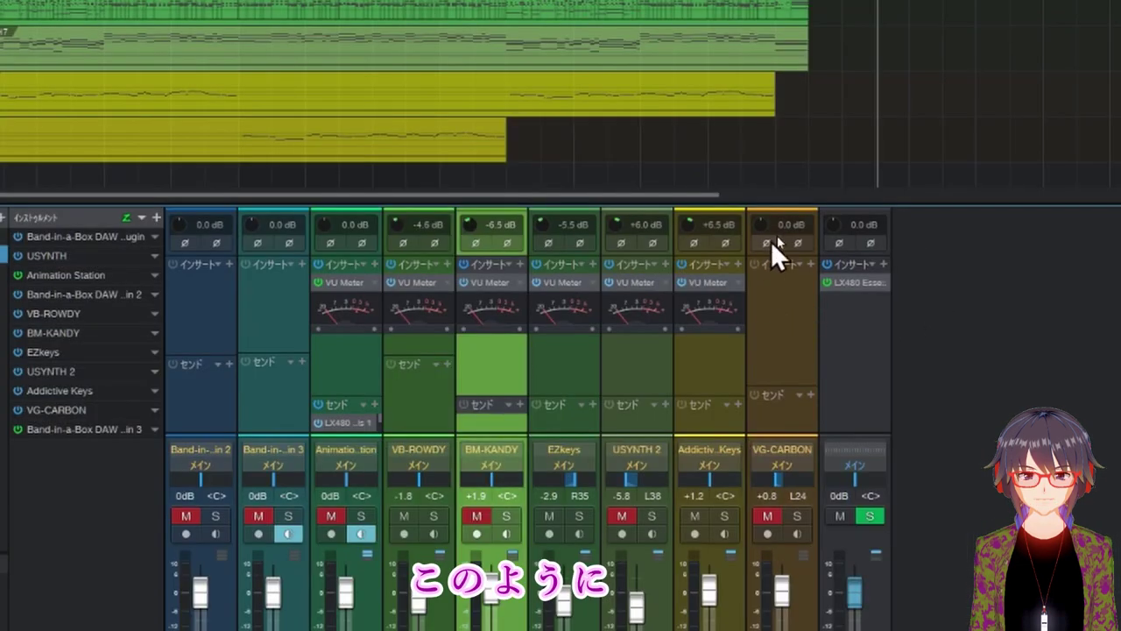
Step: Open the LX480 Essentials reverb, alter its reverb time and frequency values, and restore them by recalling the 完成 scene
left_click(853, 284)
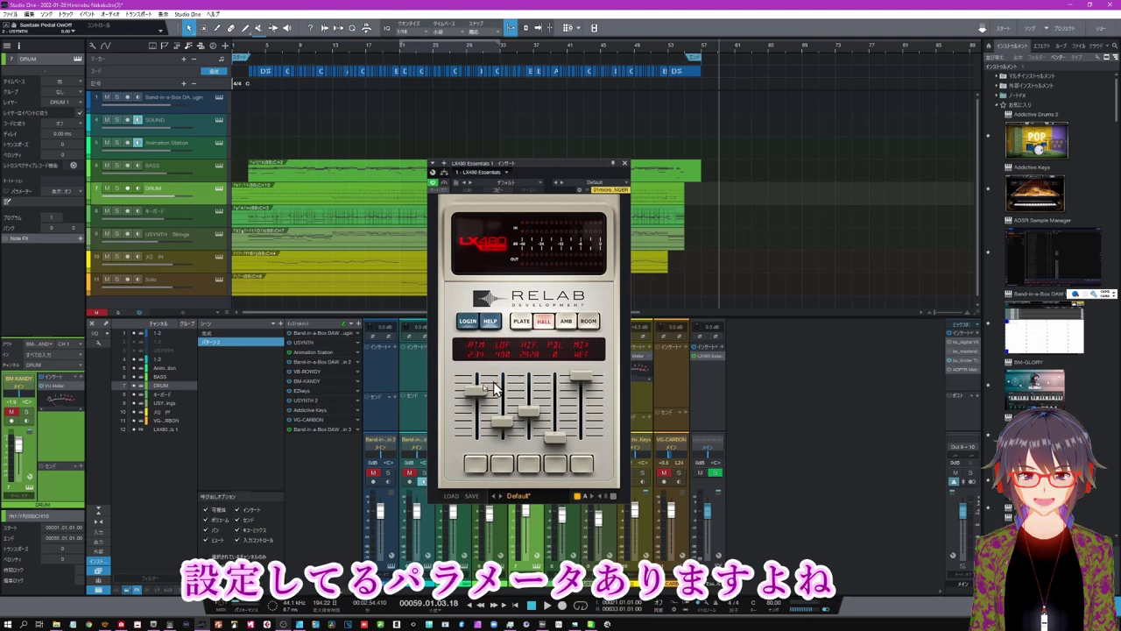
left_click_drag(478, 396, 530, 423)
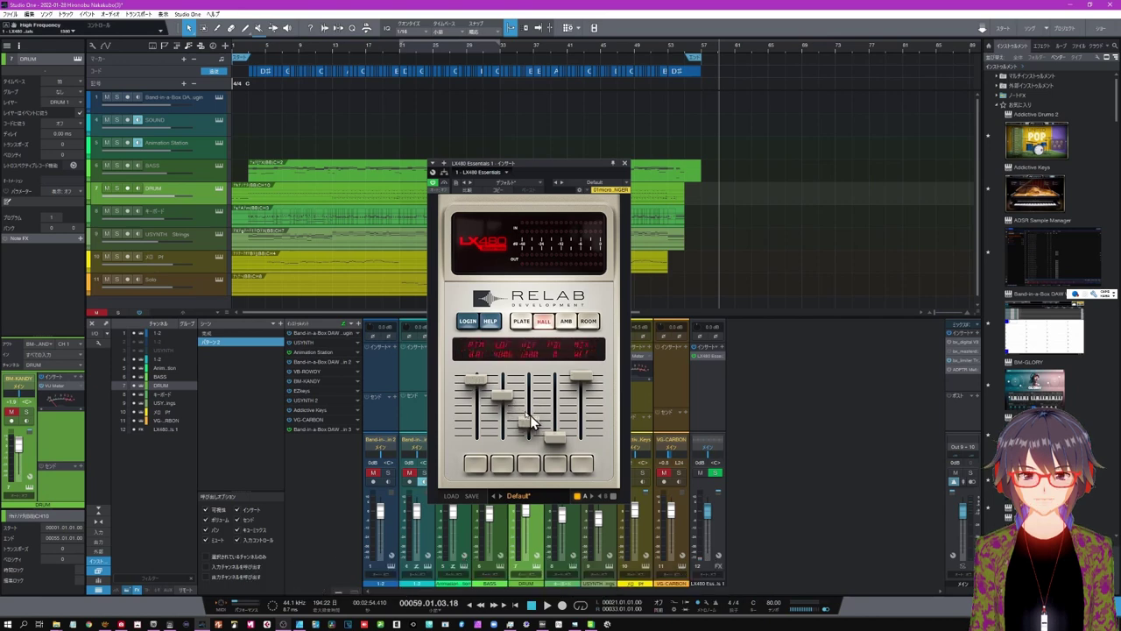
left_click(215, 334)
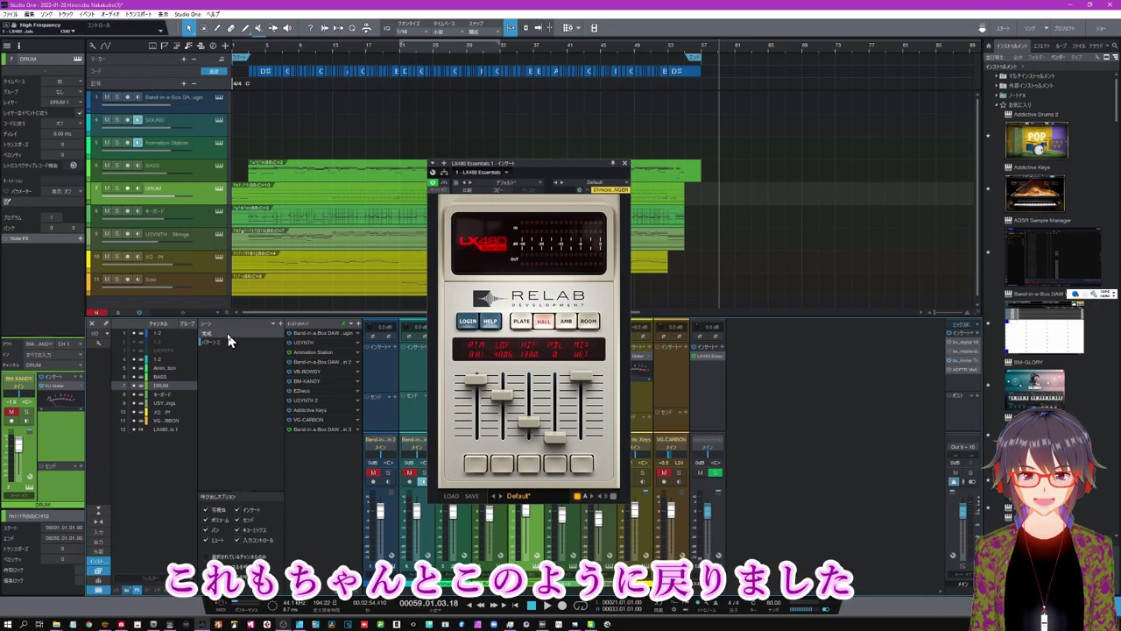
left_click(229, 334)
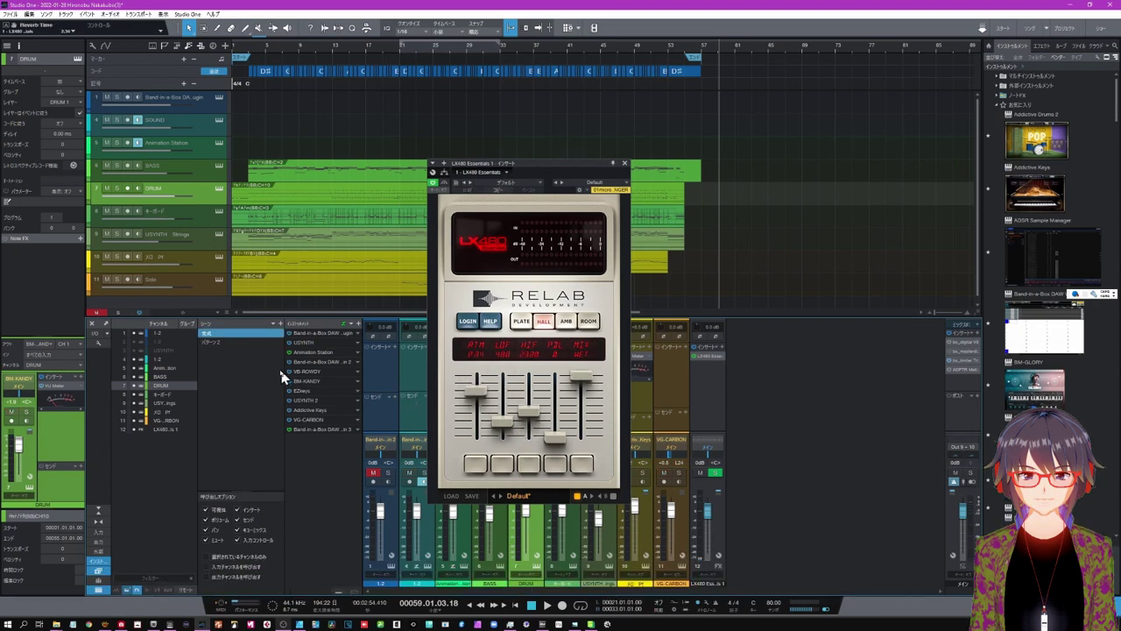
Step: Set the LX480 reverb to the AMB algorithm with the high frequency at FULL and PDL at 360
left_click(520, 320)
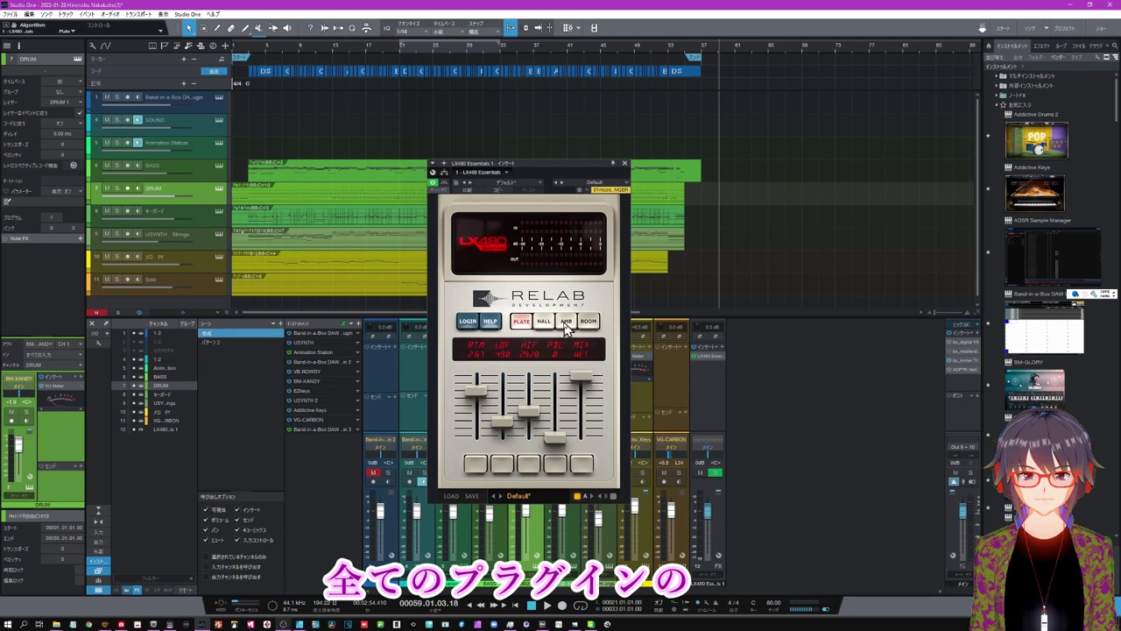
left_click(566, 322)
mouse_move(533, 409)
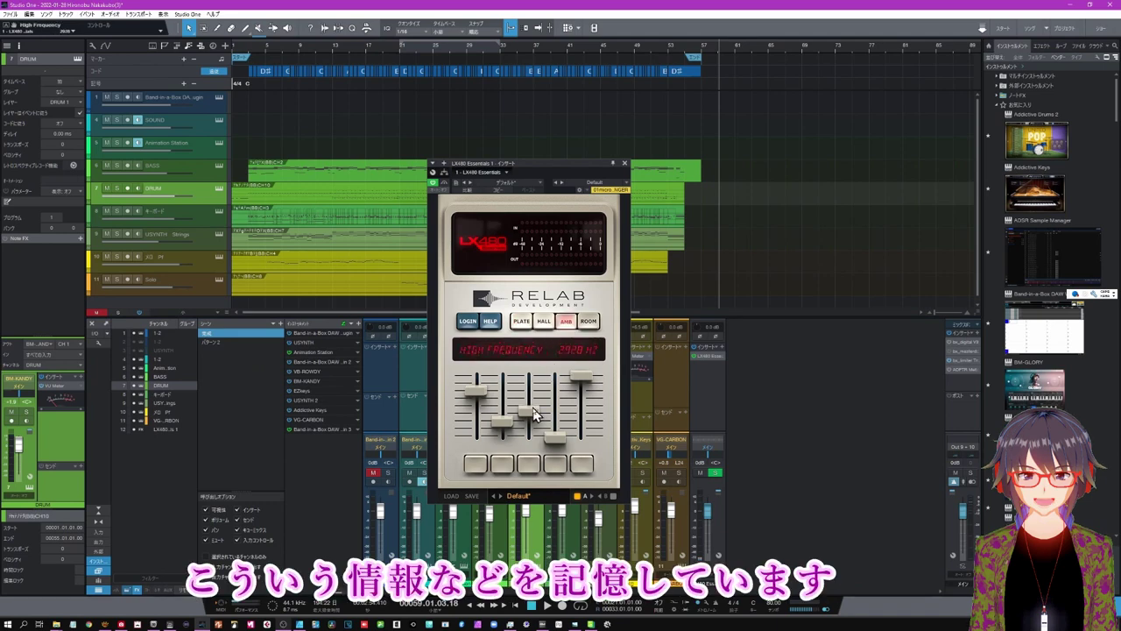
left_click_drag(532, 409, 538, 361)
left_click_drag(560, 438, 568, 395)
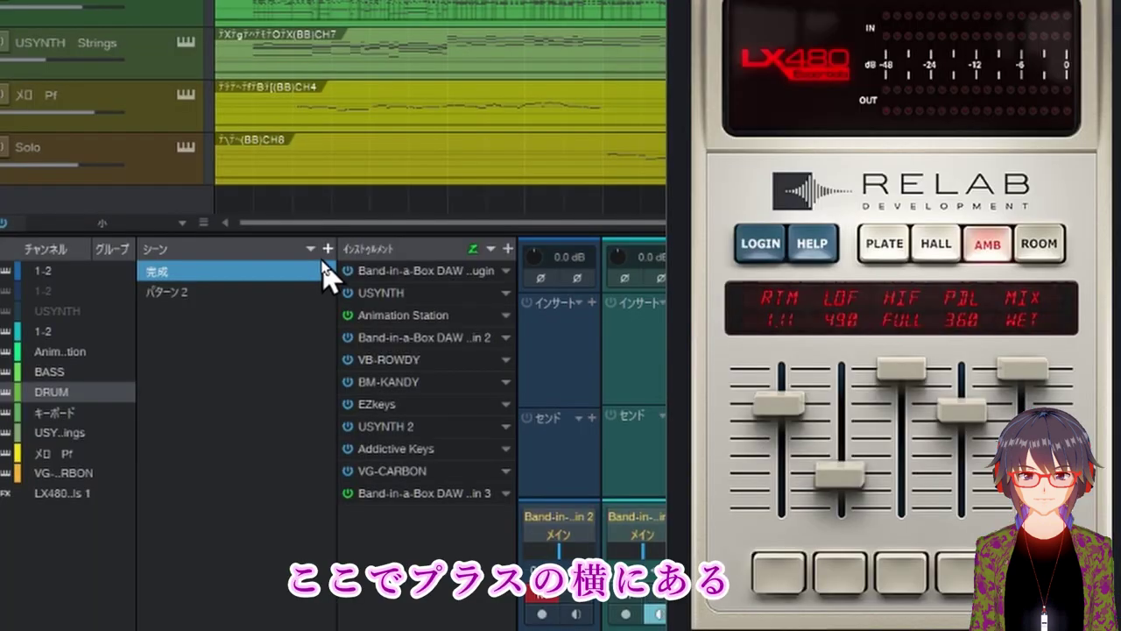
Step: Update the 完成 scene with the current mixer and reverb settings, and recall the パターン2 scene
left_click(311, 249)
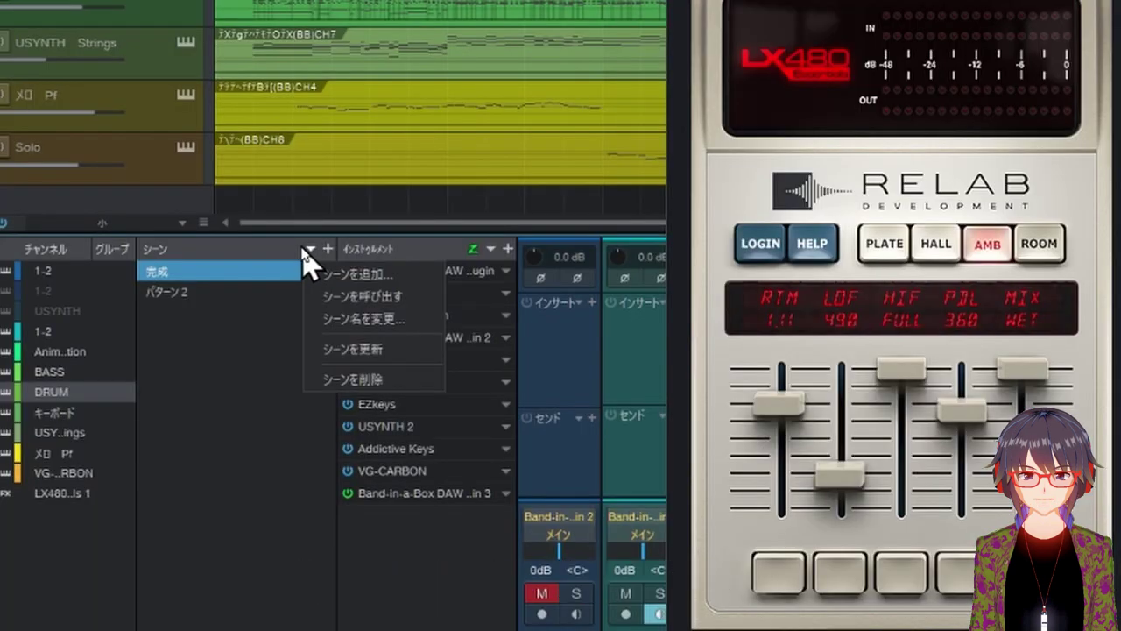
left_click(351, 351)
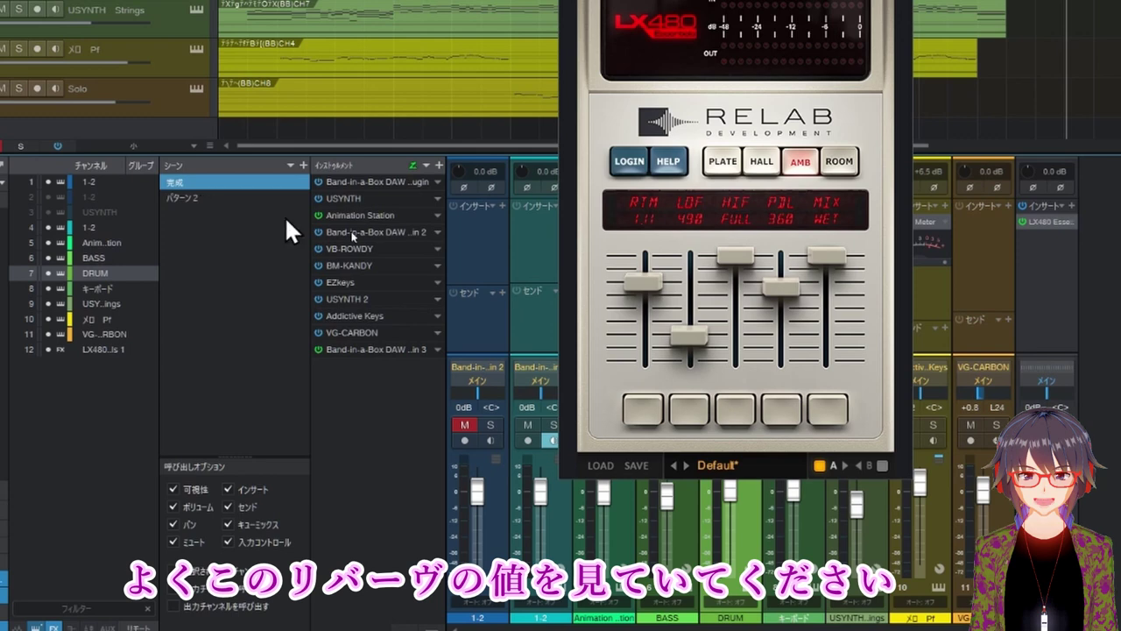
left_click(186, 194)
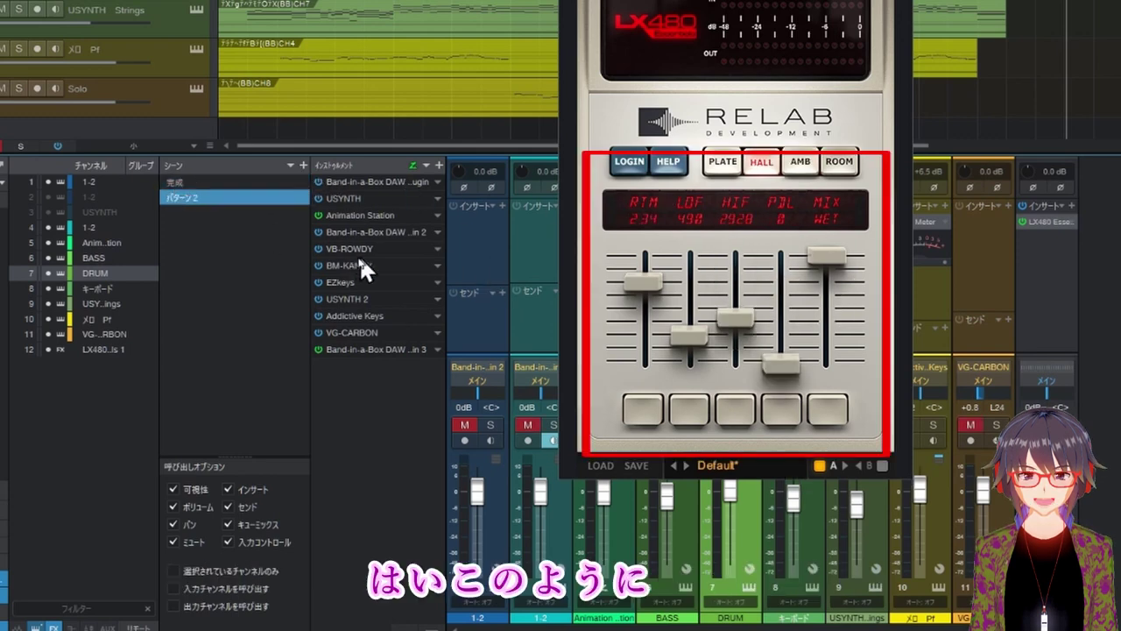